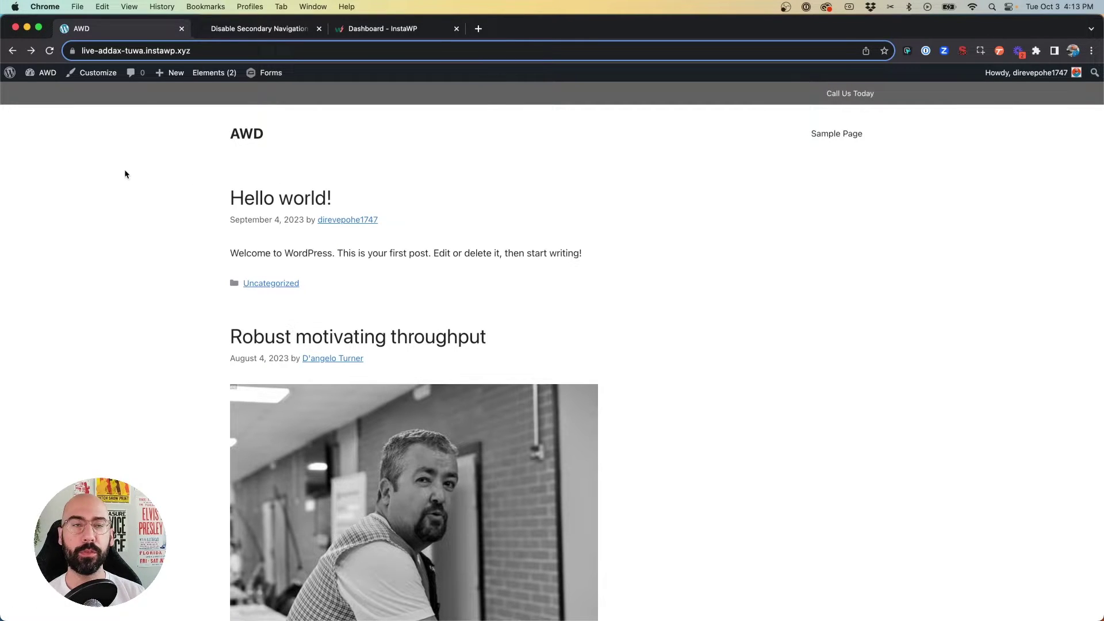
- Preview the site at mobile width in the Customizer, then close it
{"action": "left_click", "coordinate": [93, 76]}
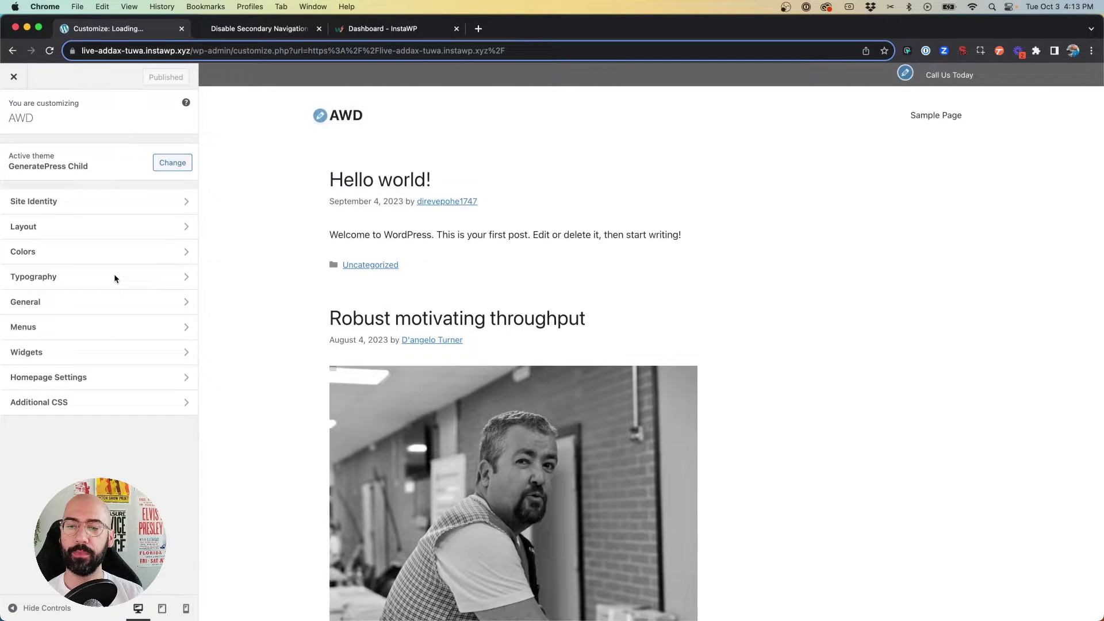
{"action": "left_click", "coordinate": [187, 607]}
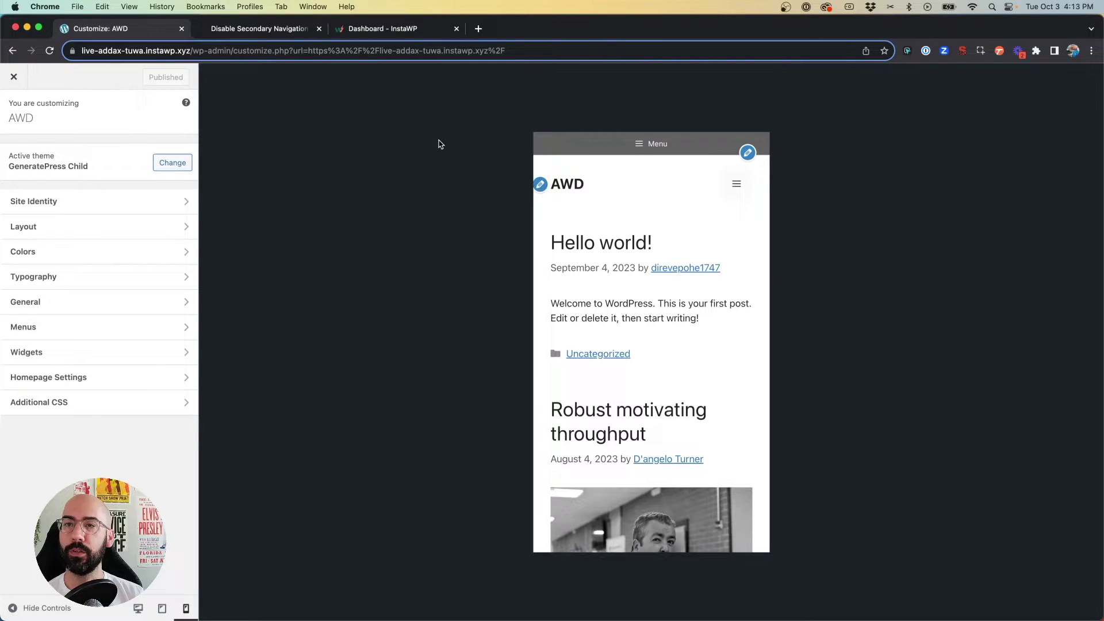
{"action": "left_click", "coordinate": [13, 76]}
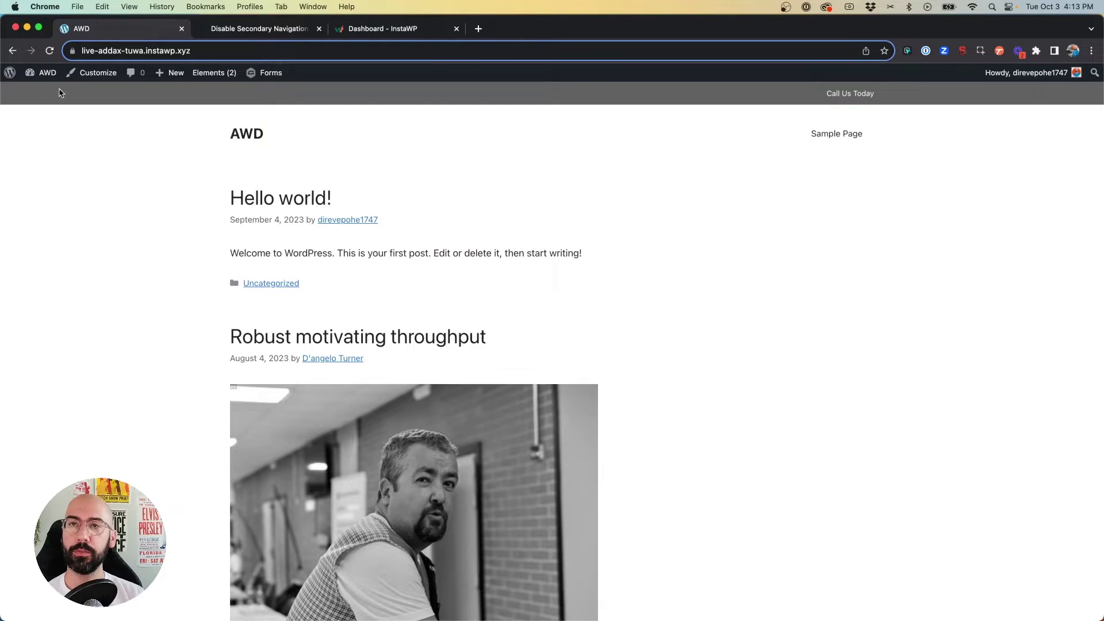
- Open the GeneratePress Child theme's functions.php in the Theme File Editor, cursor after <?php
{"action": "left_click", "coordinate": [46, 72]}
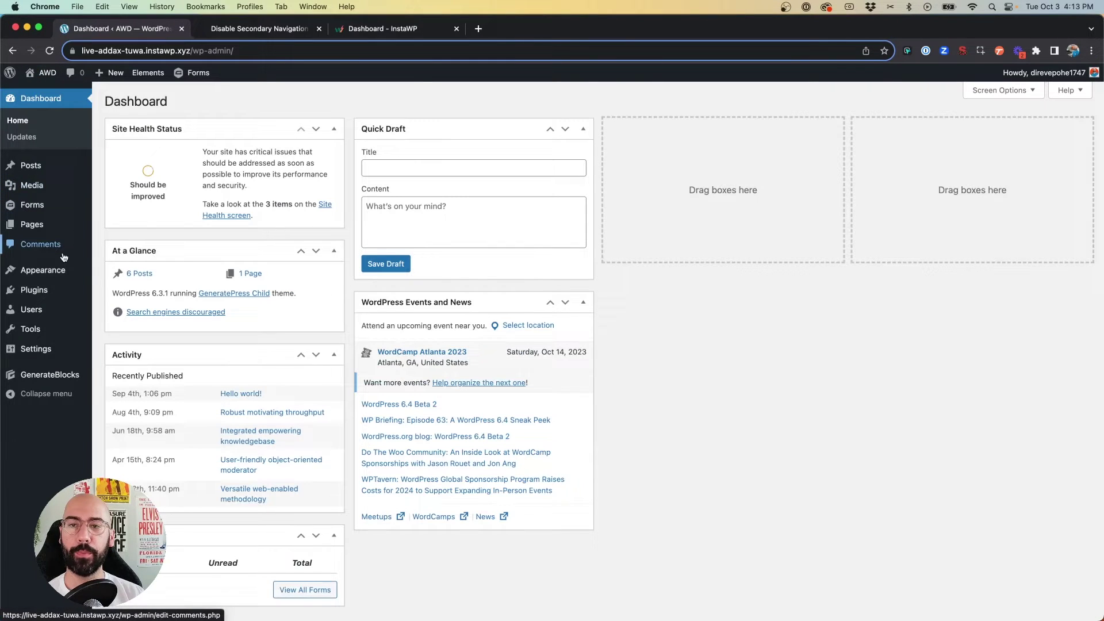
{"action": "mouse_move", "coordinate": [46, 269]}
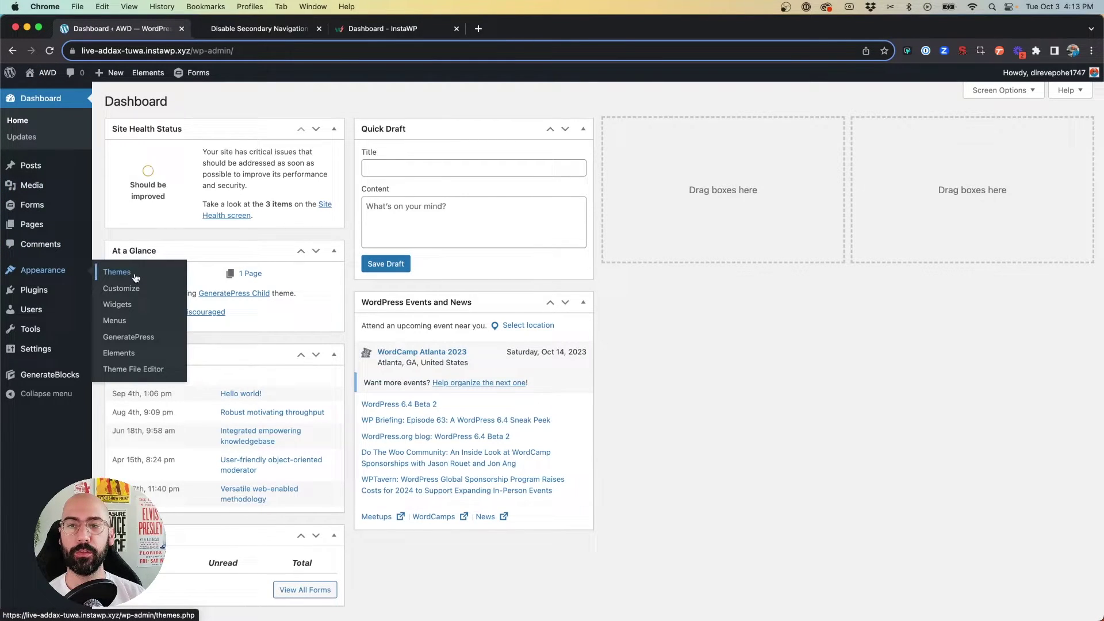
{"action": "left_click", "coordinate": [139, 376]}
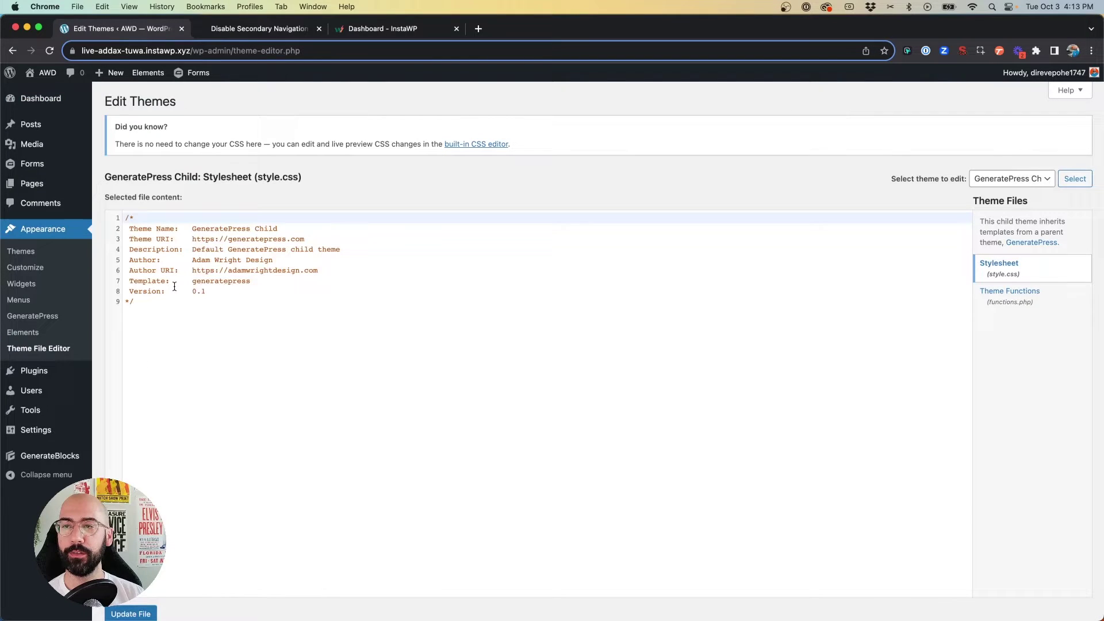
{"action": "scroll", "coordinate": [224, 217], "scroll_direction": "down", "scroll_amount": 1}
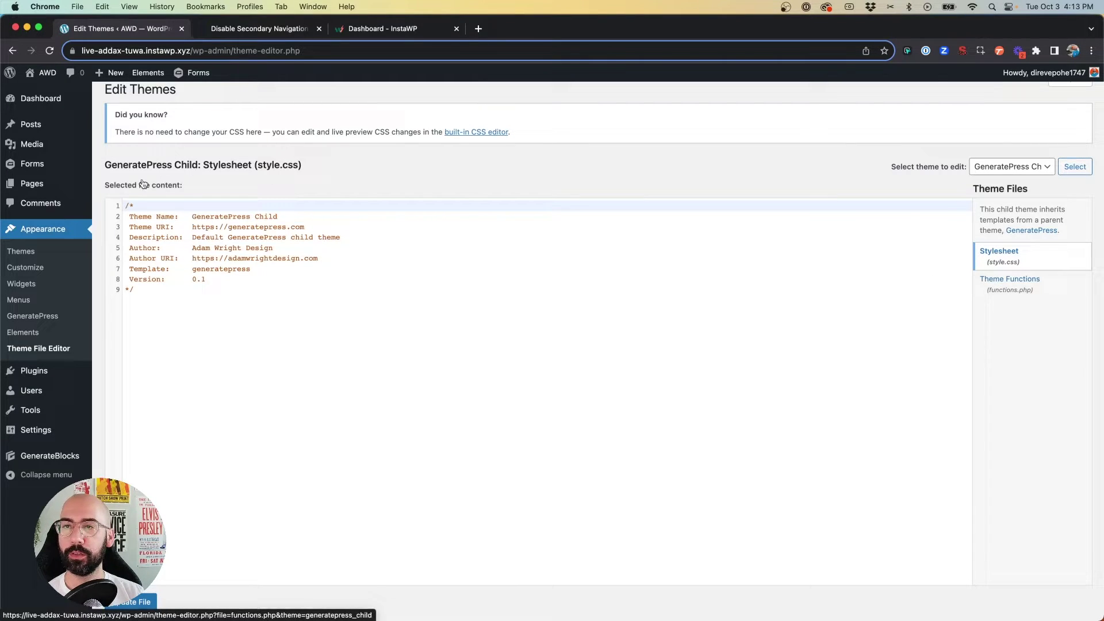
{"action": "left_click", "coordinate": [1011, 295]}
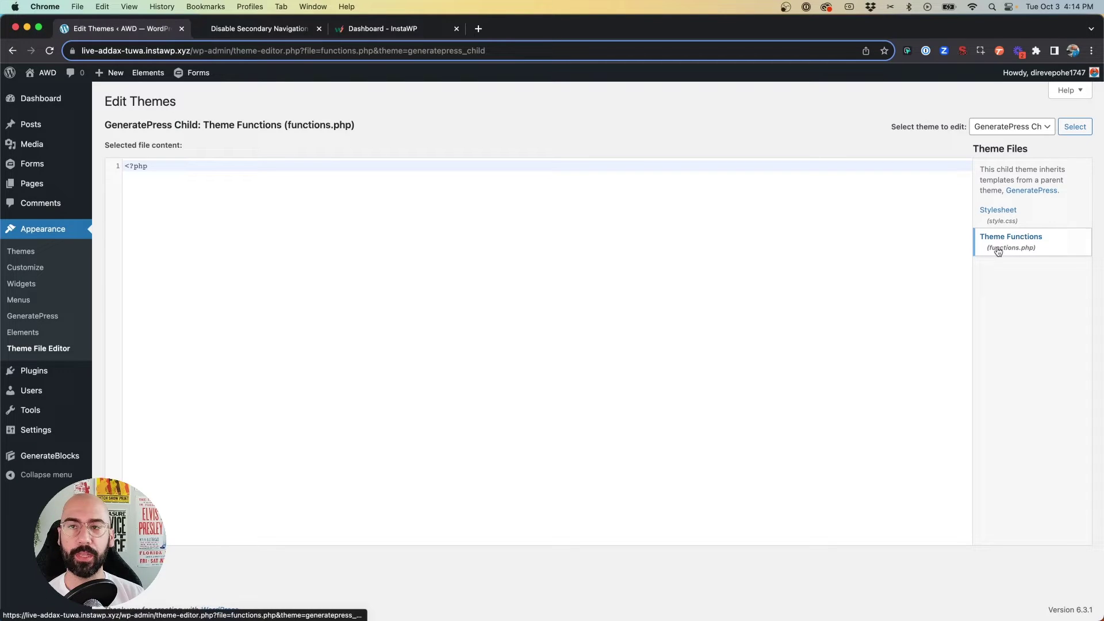
{"action": "left_click", "coordinate": [245, 220]}
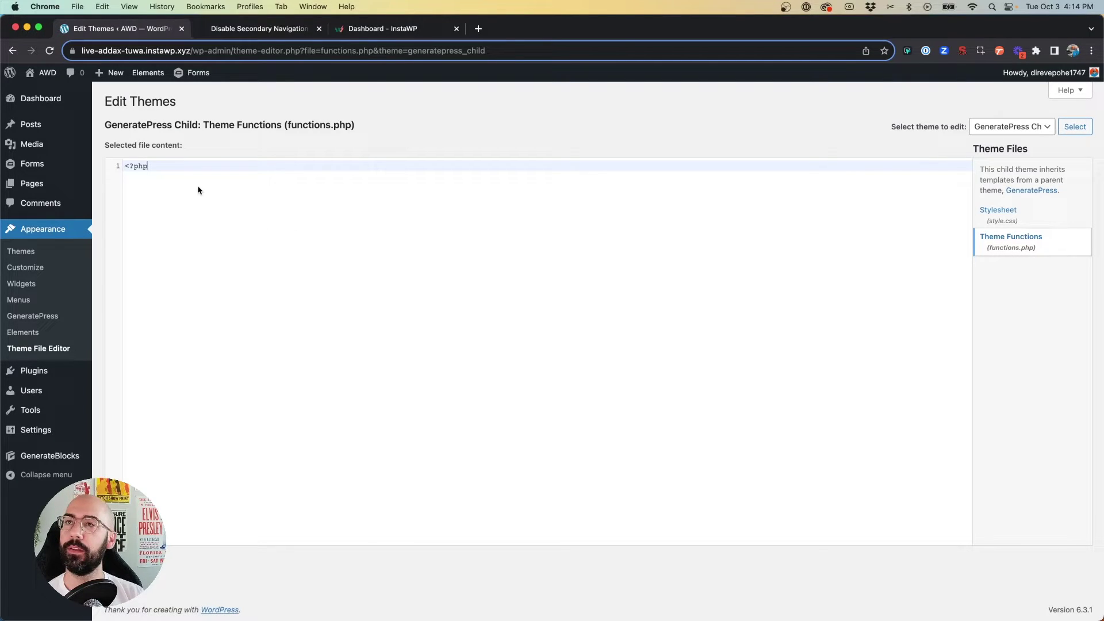
- Paste the docs' generate_dequeue_secondary_nav_mobile function below <?php in functions.php and save the file
{"action": "left_click", "coordinate": [252, 30]}
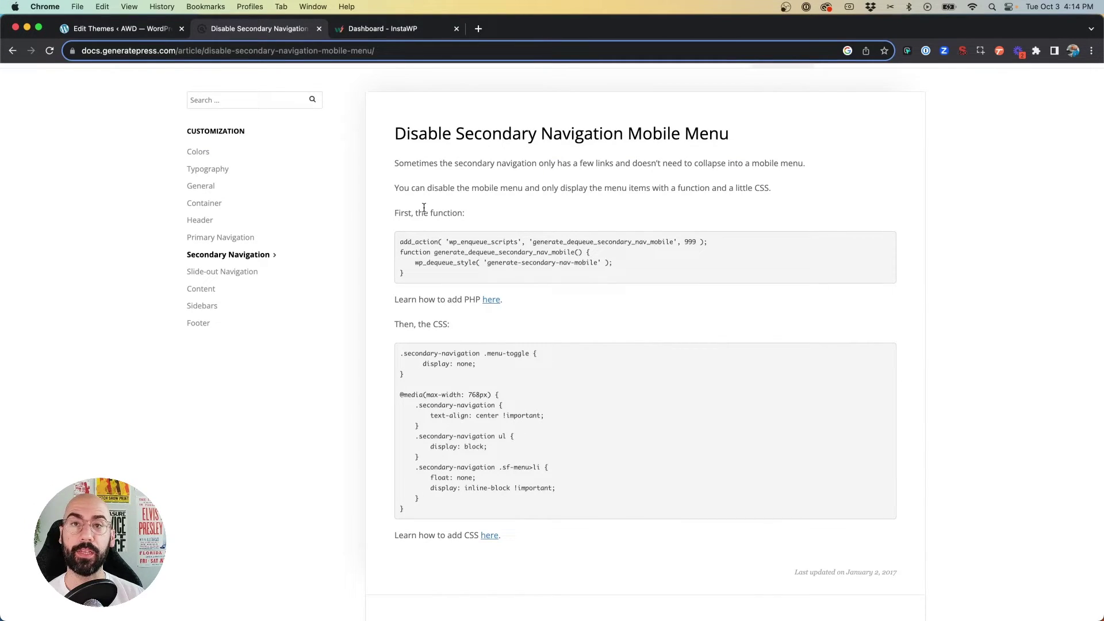
{"action": "left_click_drag", "start_coordinate": [415, 273], "coordinate": [393, 238]}
{"action": "key", "text": "ctrl+c"}
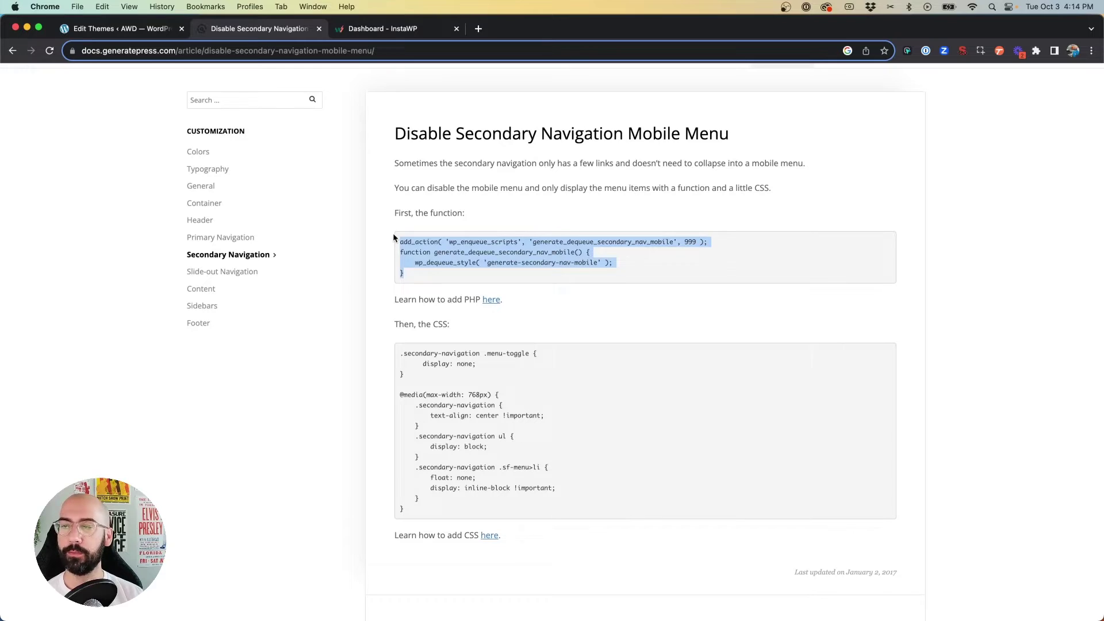
{"action": "left_click", "coordinate": [156, 32]}
{"action": "left_click", "coordinate": [166, 299]}
{"action": "key", "text": "Return"}
{"action": "key", "text": "Return"}
{"action": "key", "text": "ctrl+v"}
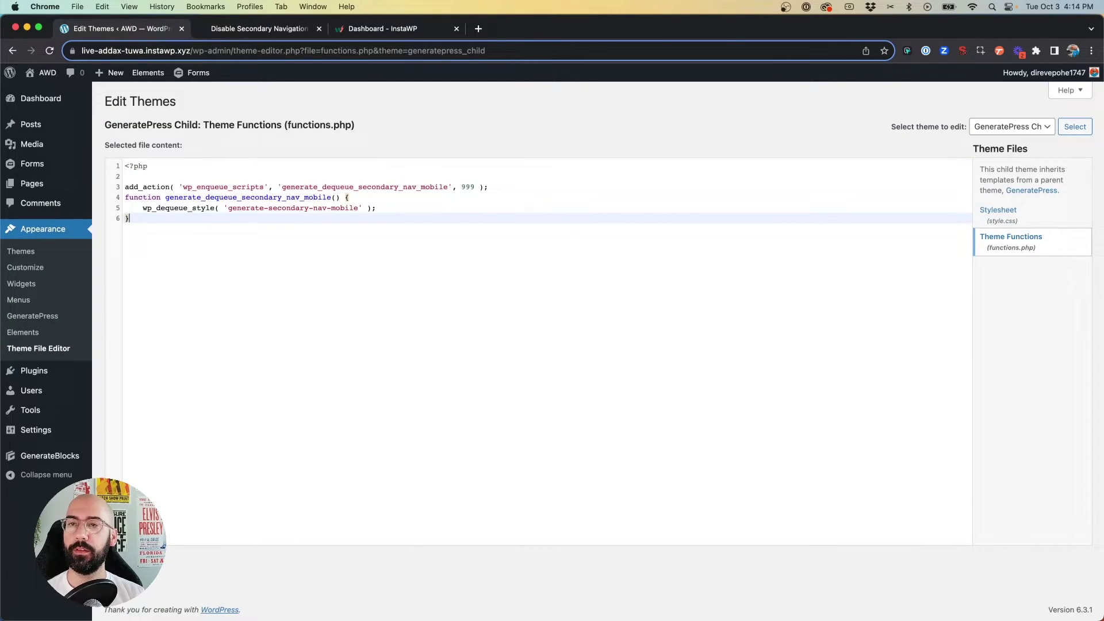
{"action": "left_click", "coordinate": [155, 562]}
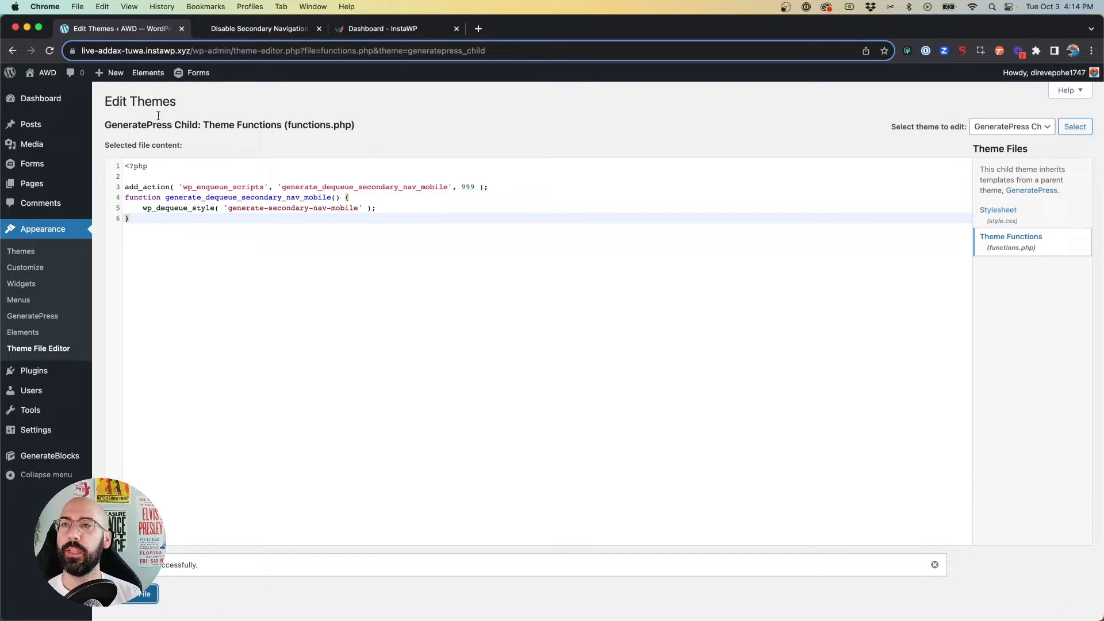
- Copy the secondary-navigation CSS block from the GeneratePress docs article
{"action": "left_click", "coordinate": [242, 29]}
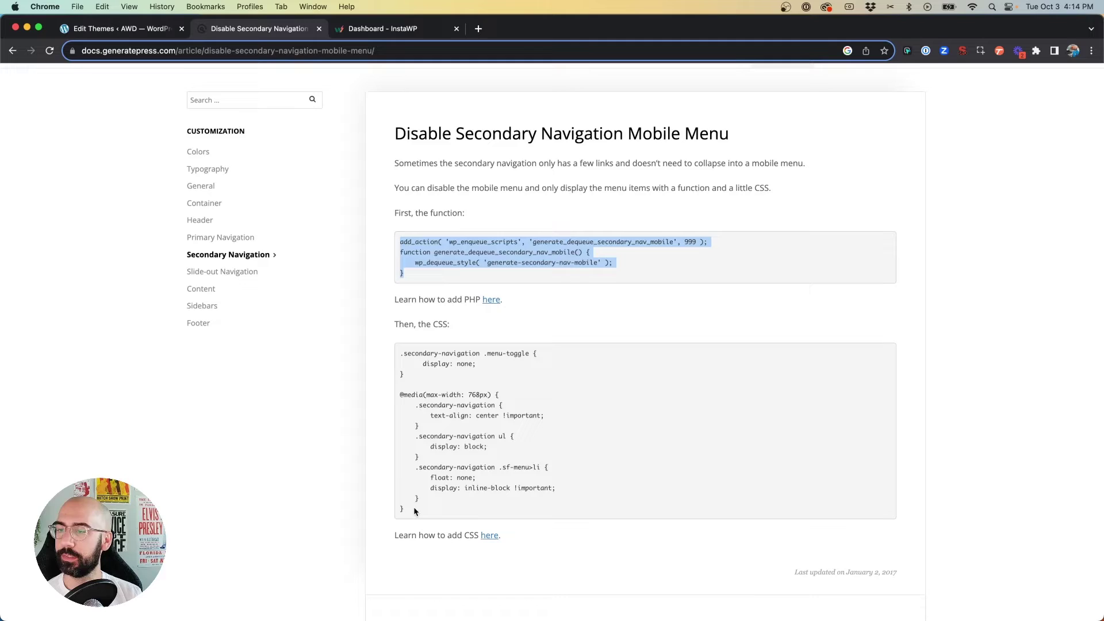
{"action": "left_click_drag", "start_coordinate": [413, 511], "coordinate": [397, 339]}
{"action": "key", "text": "super+c"}
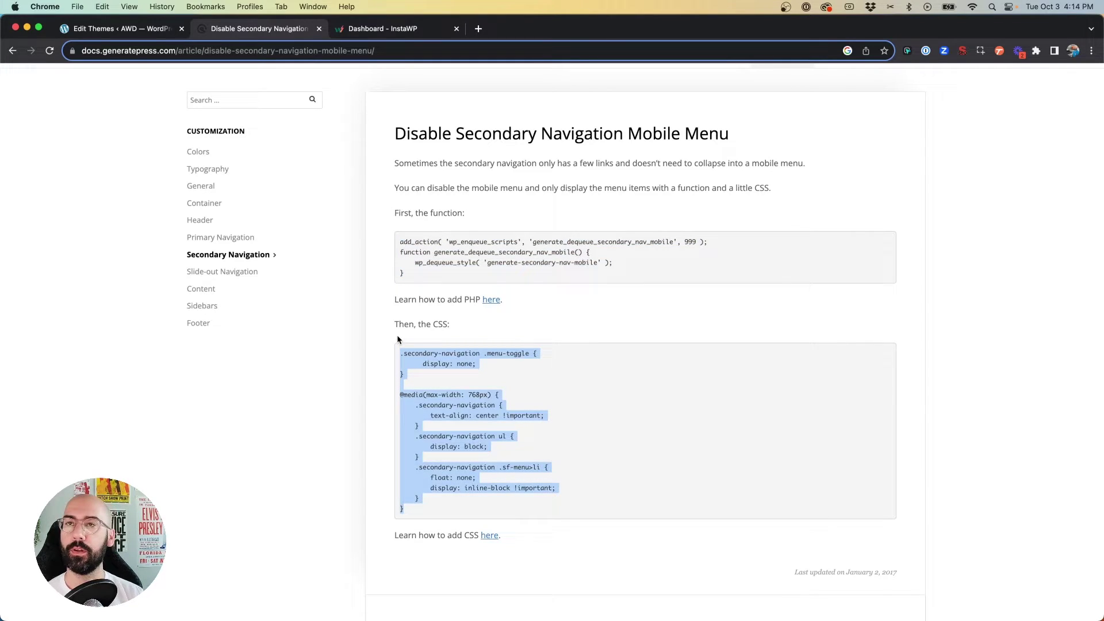
{"action": "left_click", "coordinate": [114, 32]}
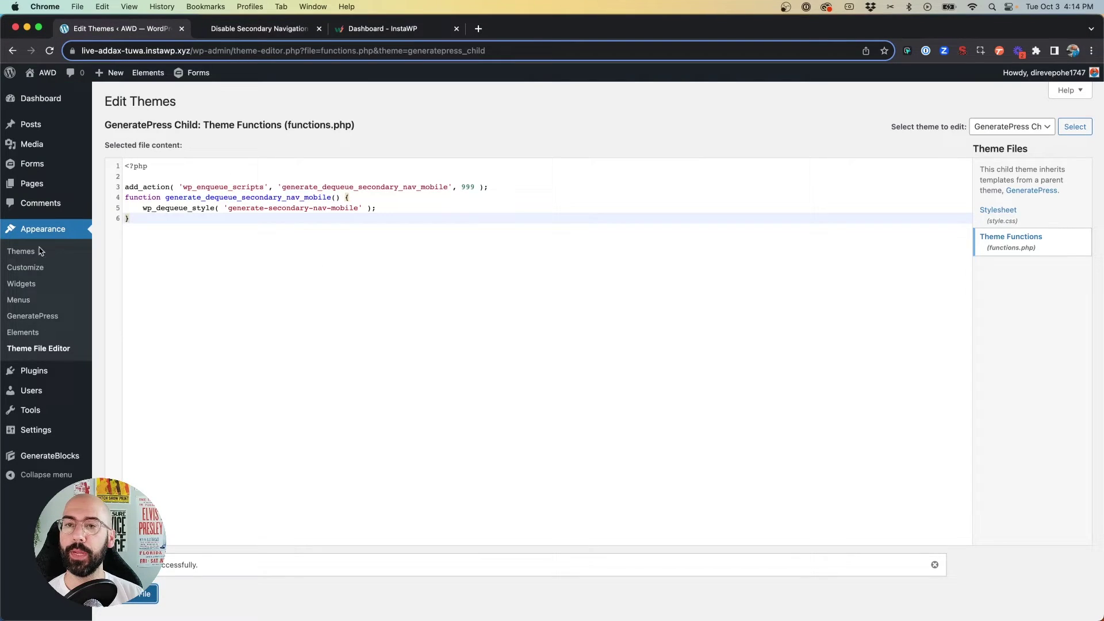
- Paste the secondary-navigation CSS, including the 768px media query, into the Customizer's Additional CSS
{"action": "left_click", "coordinate": [26, 268]}
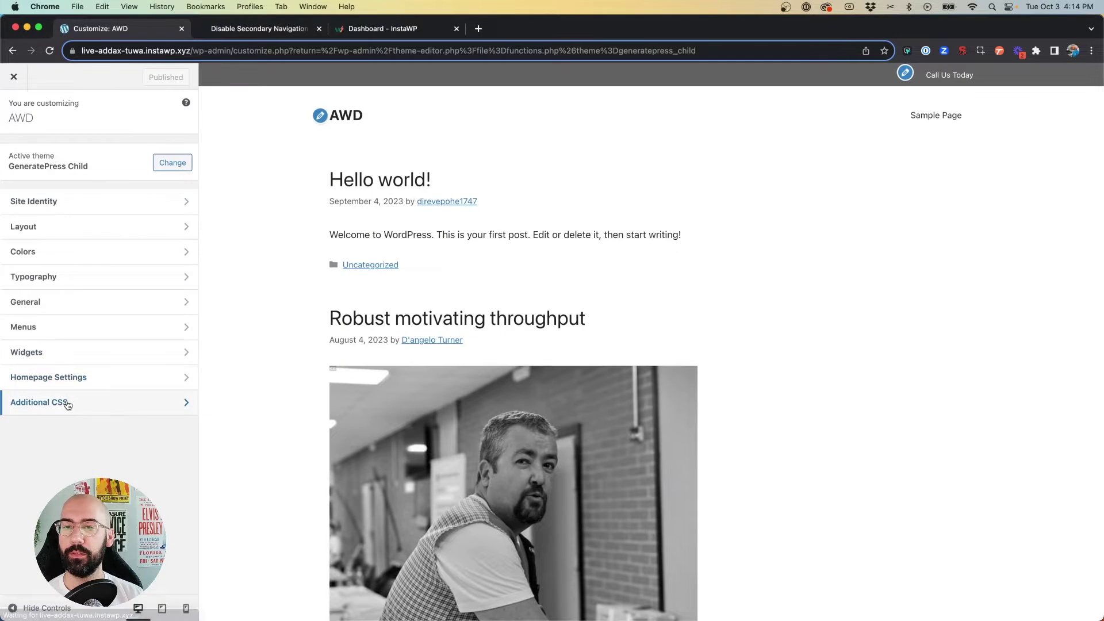
{"action": "left_click", "coordinate": [68, 402]}
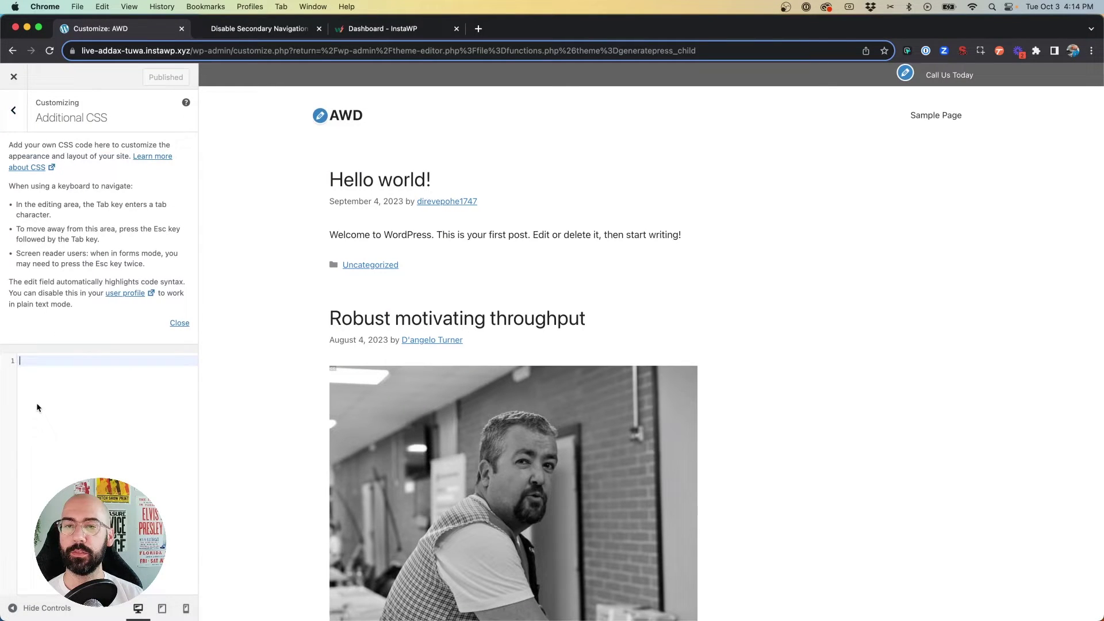
{"action": "scroll", "coordinate": [54, 331], "scroll_direction": "down", "scroll_amount": 5}
{"action": "key", "text": "super+v"}
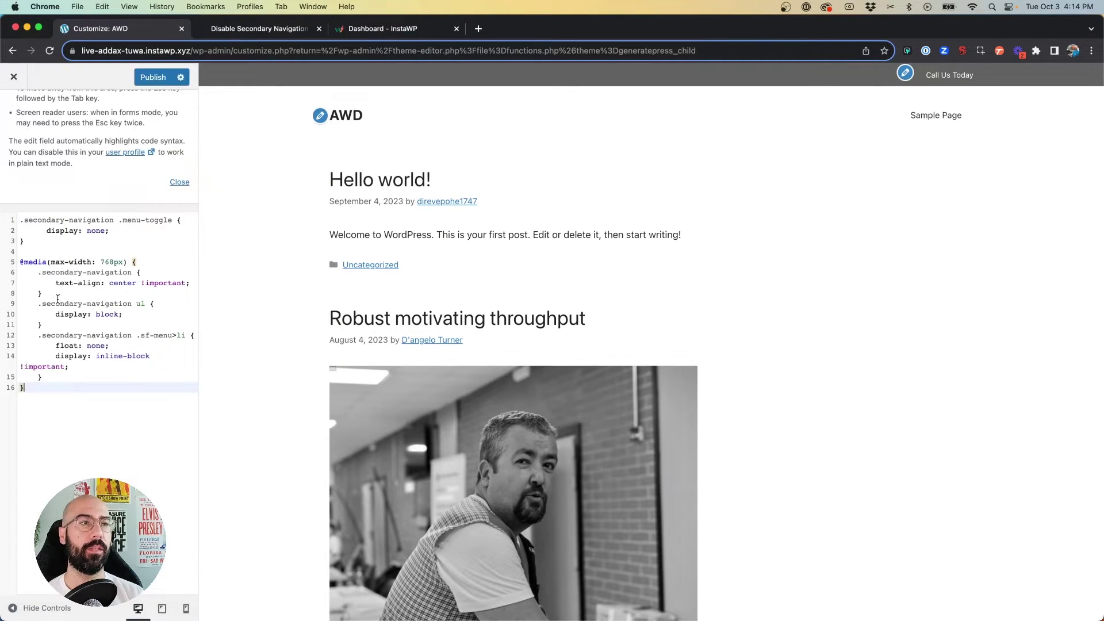
{"action": "scroll", "coordinate": [57, 299], "scroll_direction": "down", "scroll_amount": 1}
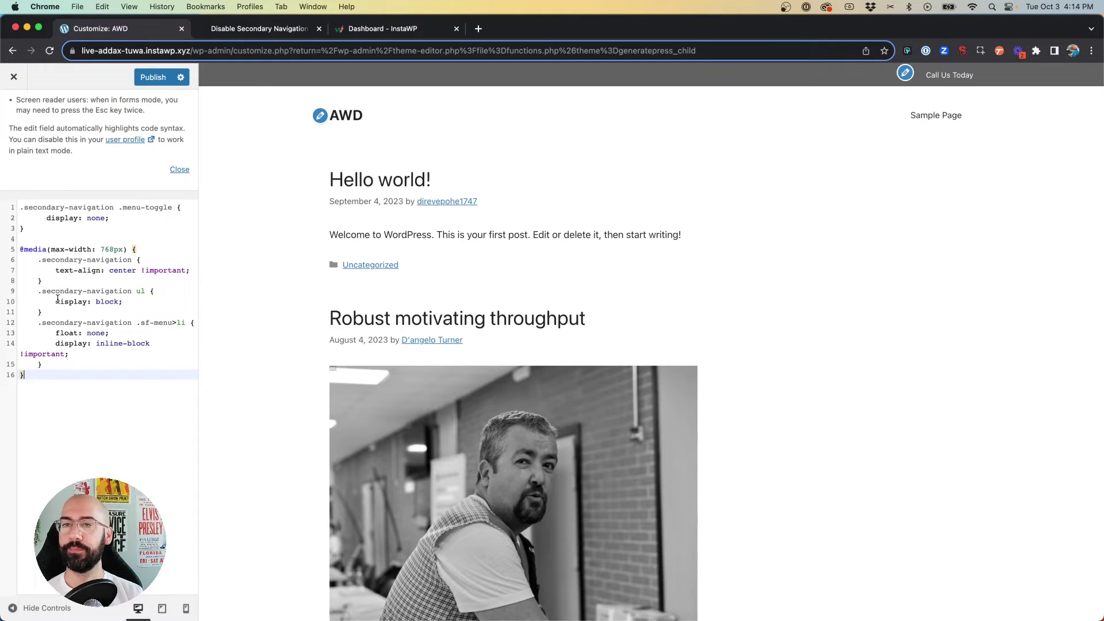
- Check the mobile-width preview and publish the Additional CSS
{"action": "left_click", "coordinate": [186, 608]}
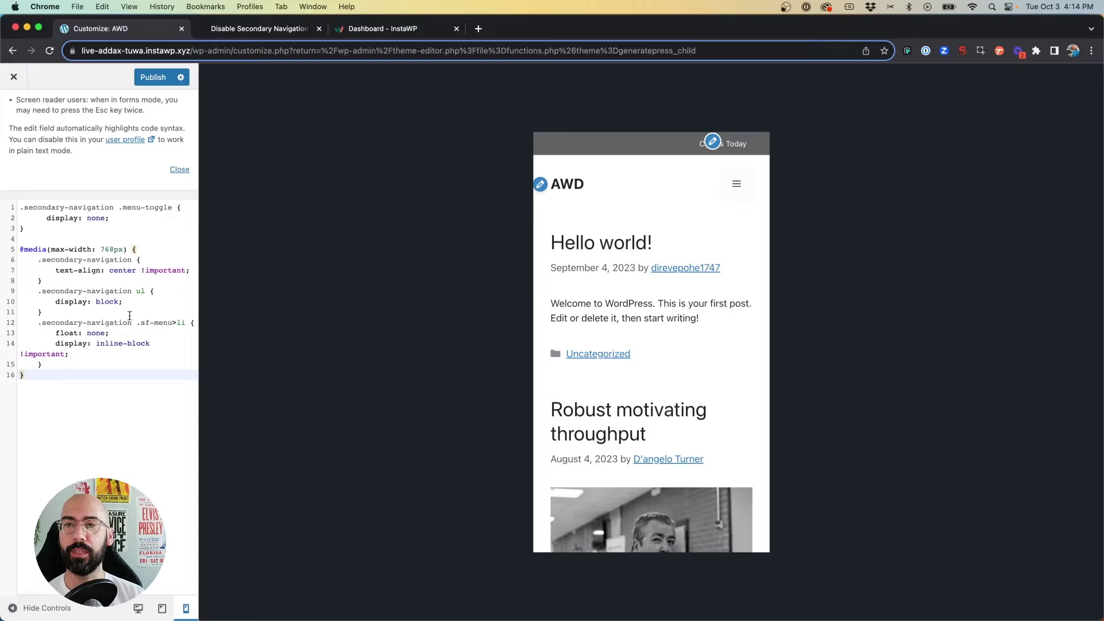
{"action": "left_click", "coordinate": [147, 77]}
{"action": "scroll", "coordinate": [115, 115], "scroll_direction": "up", "scroll_amount": 3}
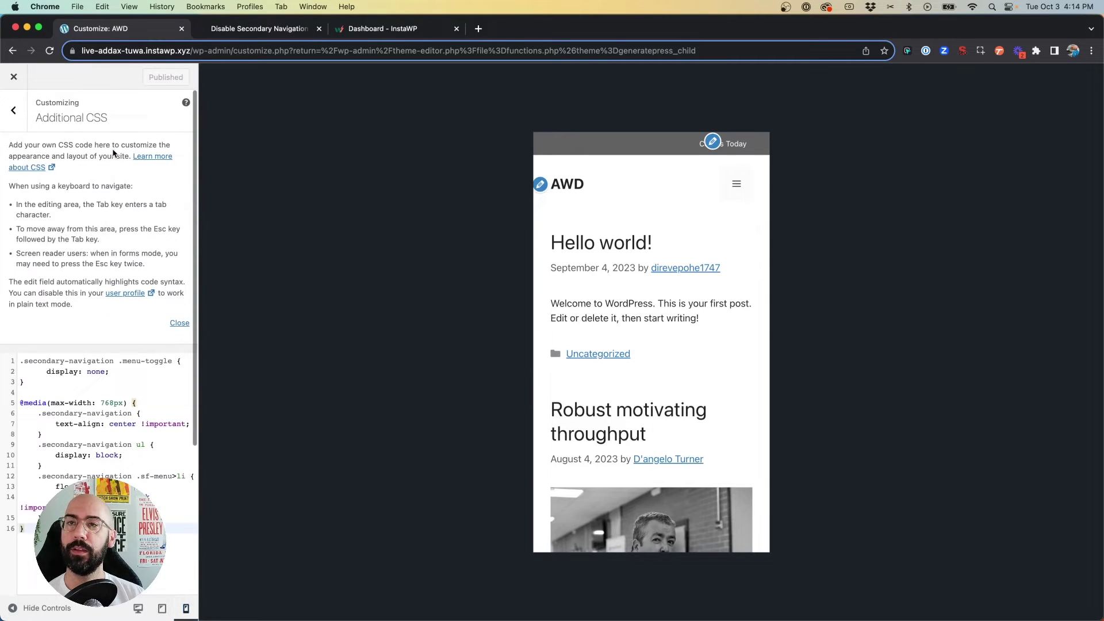
- Set Layout > Secondary Navigation alignment to Center, publish, and preview at tablet width
{"action": "left_click", "coordinate": [26, 113]}
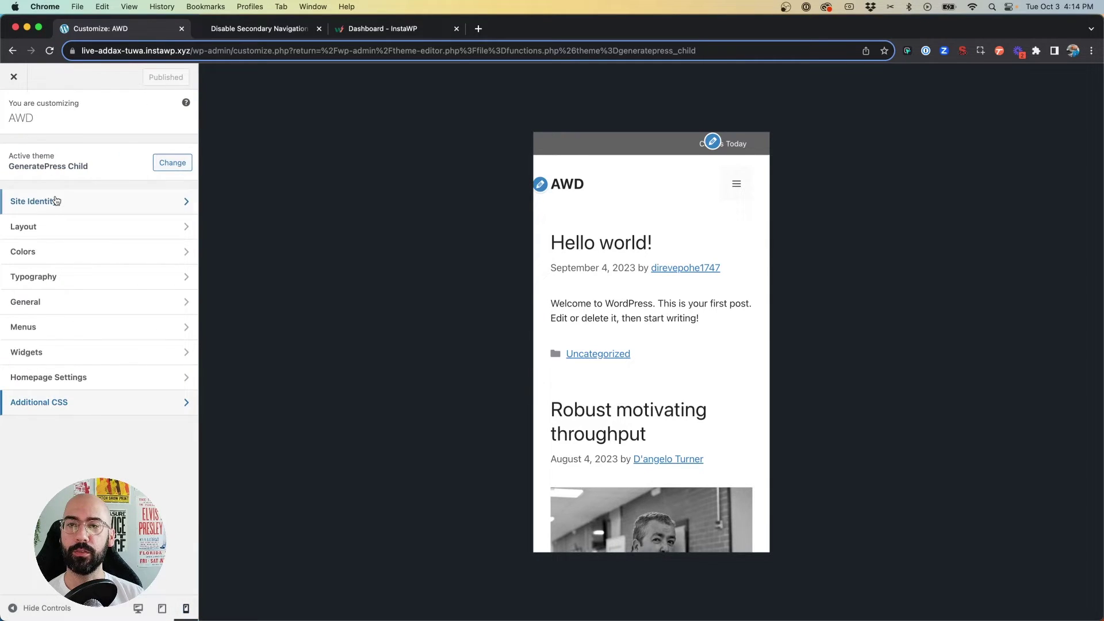
{"action": "left_click", "coordinate": [58, 228]}
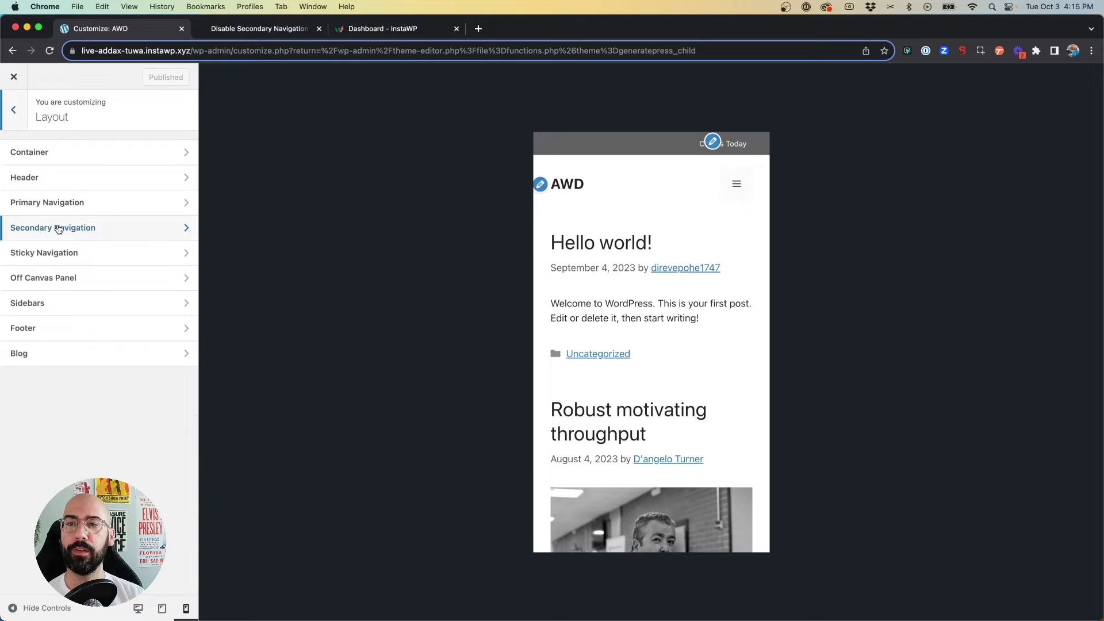
{"action": "left_click", "coordinate": [58, 229]}
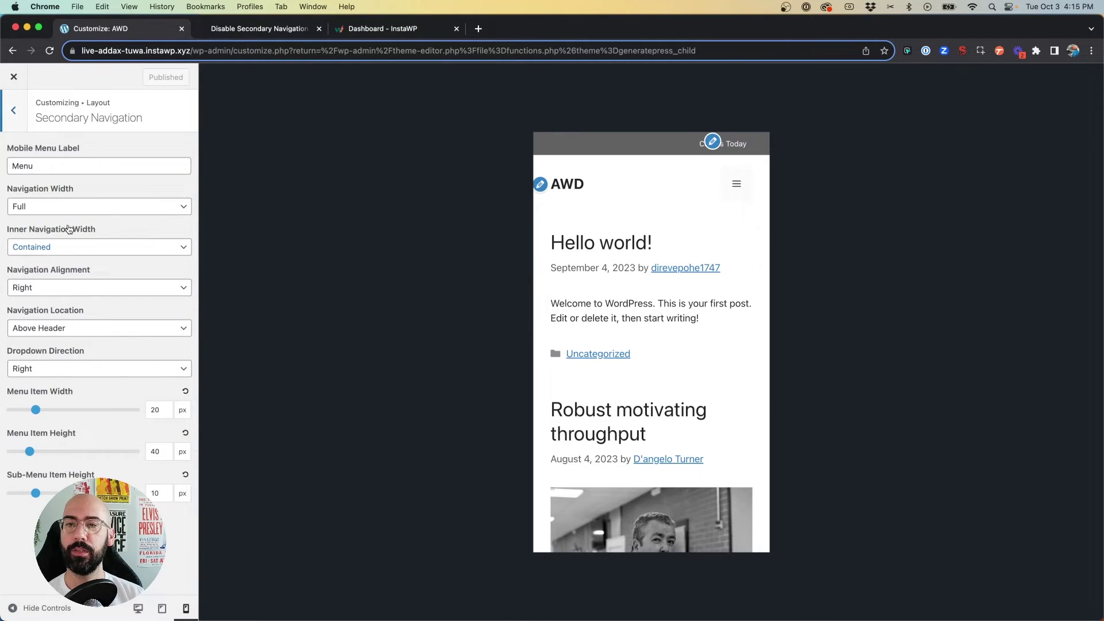
{"action": "left_click", "coordinate": [37, 288]}
{"action": "left_click", "coordinate": [26, 272]}
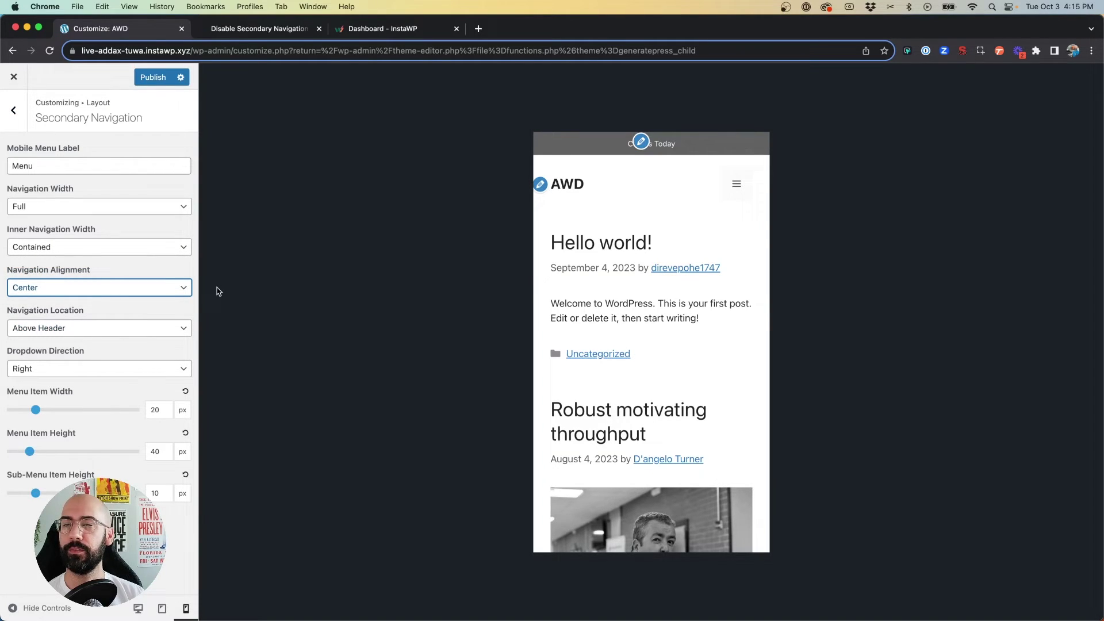
{"action": "left_click", "coordinate": [150, 78]}
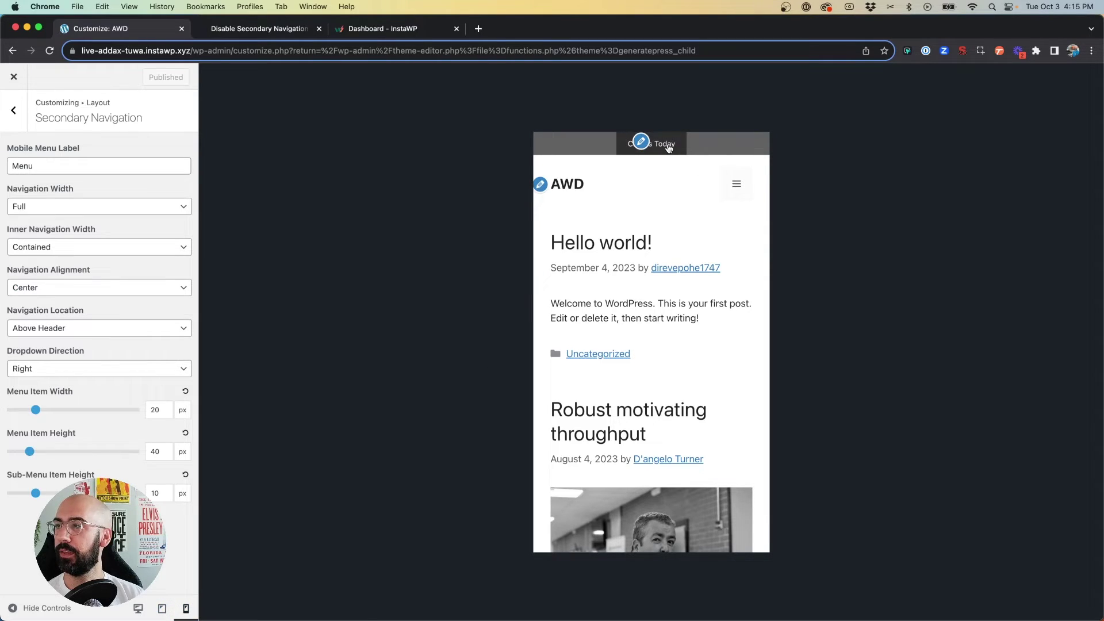
{"action": "left_click", "coordinate": [164, 609]}
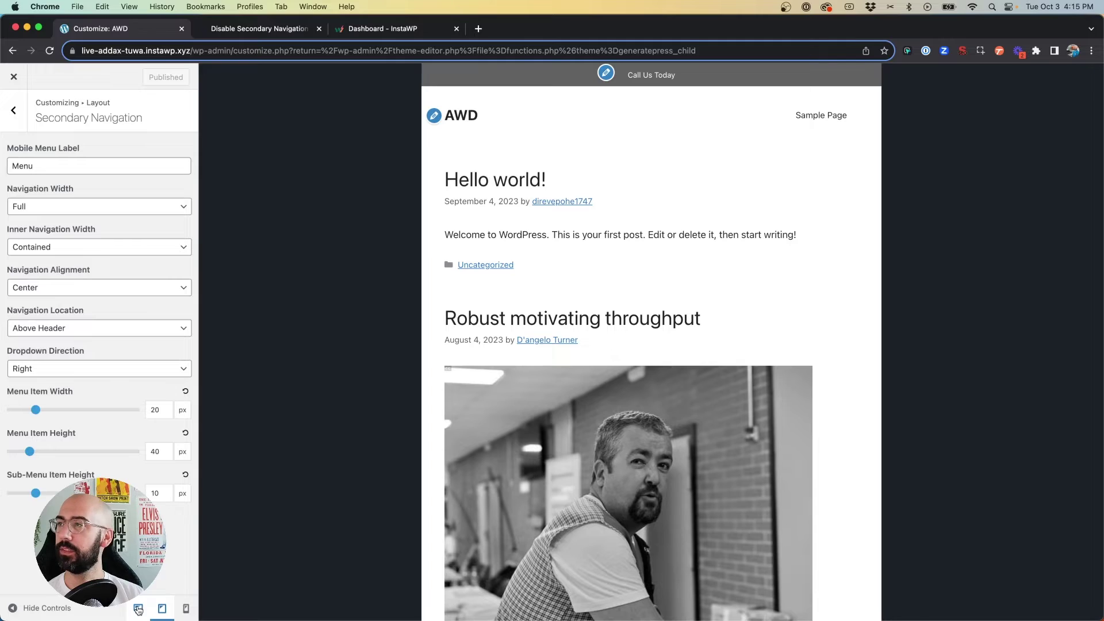
{"action": "left_click", "coordinate": [138, 609]}
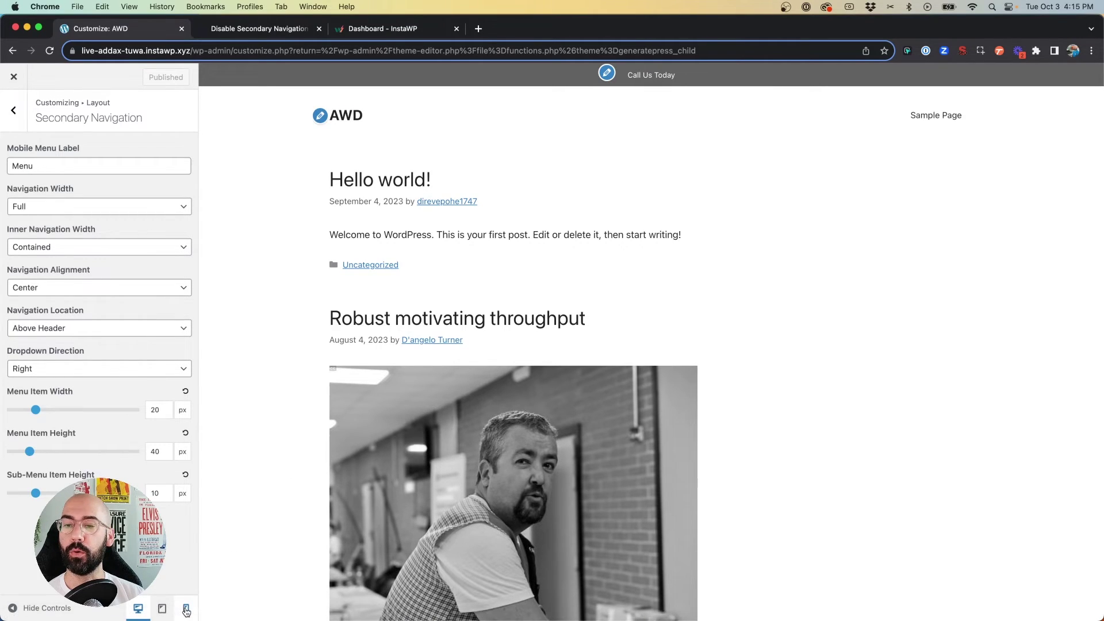
{"action": "left_click", "coordinate": [186, 610]}
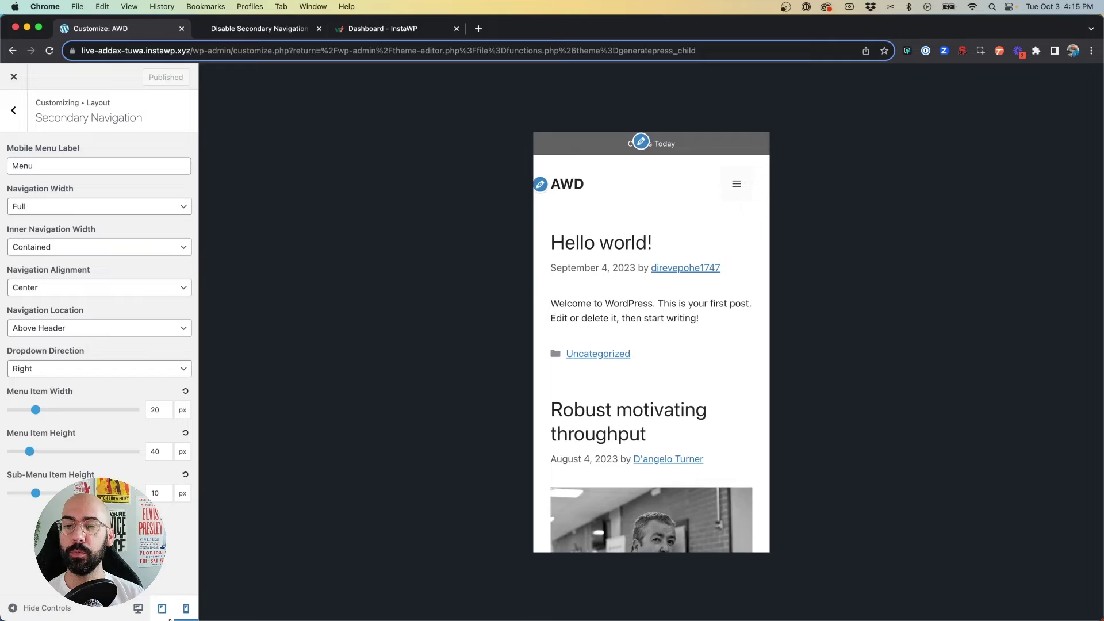